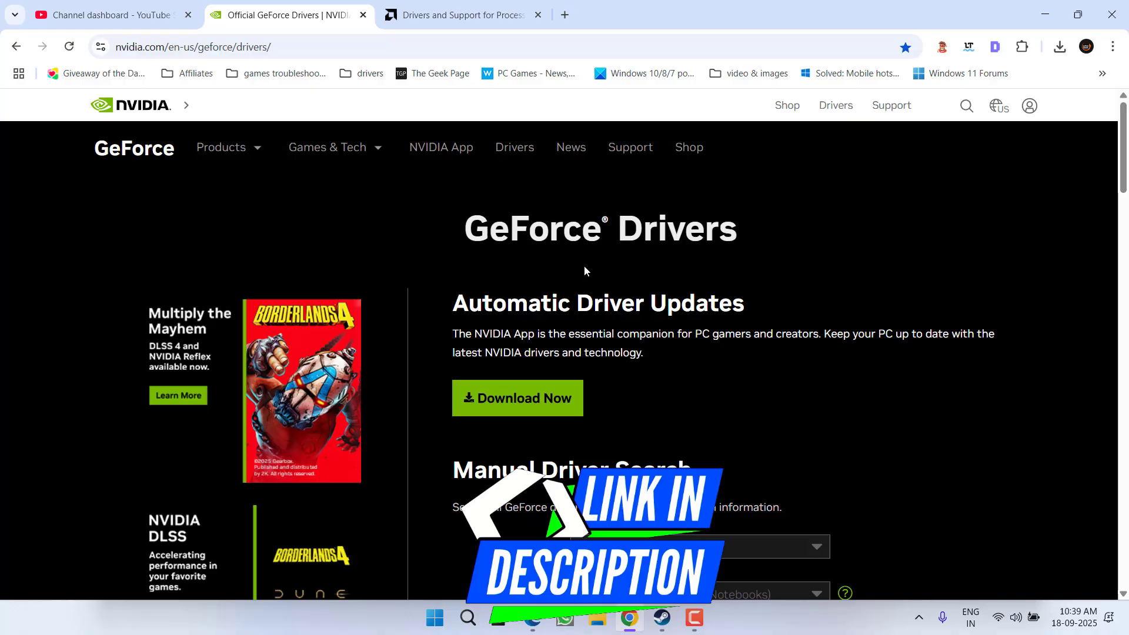
Scroll to Manual Driver Search with GeForce RTX 5090 Laptop GPU and Windows 10 64-bit selected
scroll(492, 231, "down", 4)
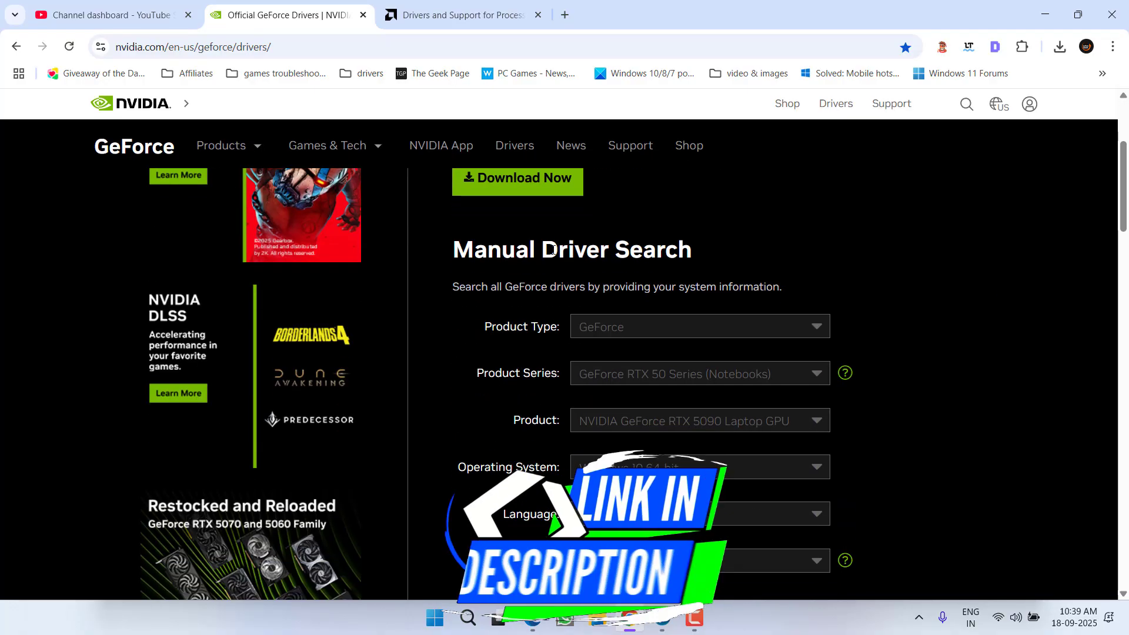
scroll(706, 360, "down", 2)
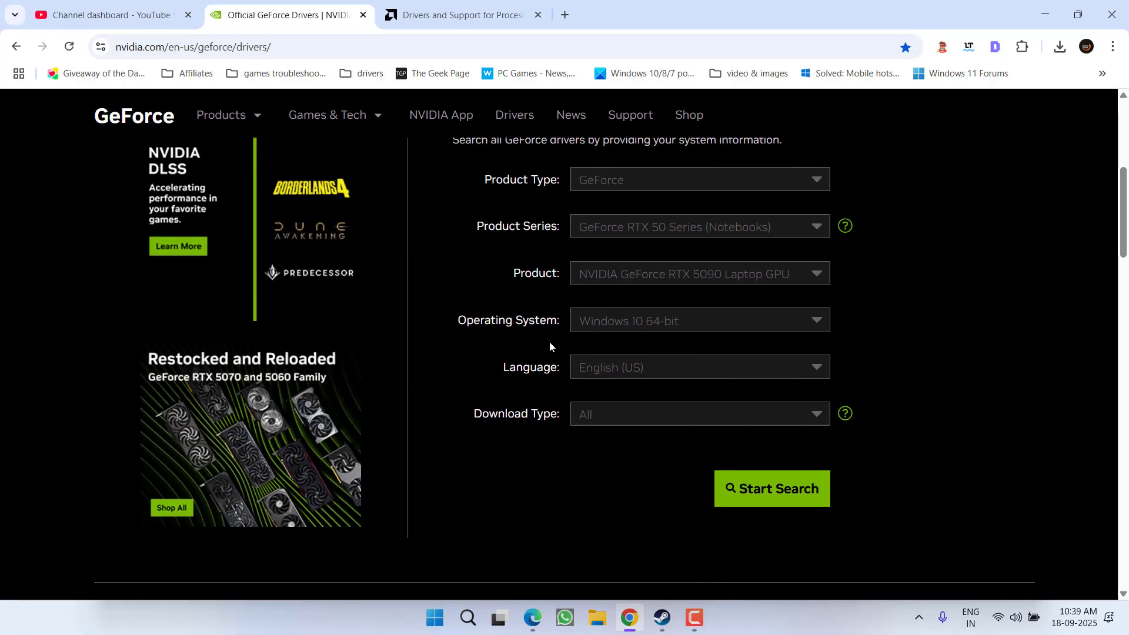
scroll(550, 347, "down", 2)
Run the RTX 5090 Laptop GPU driver search and browse the results
left_click(759, 342)
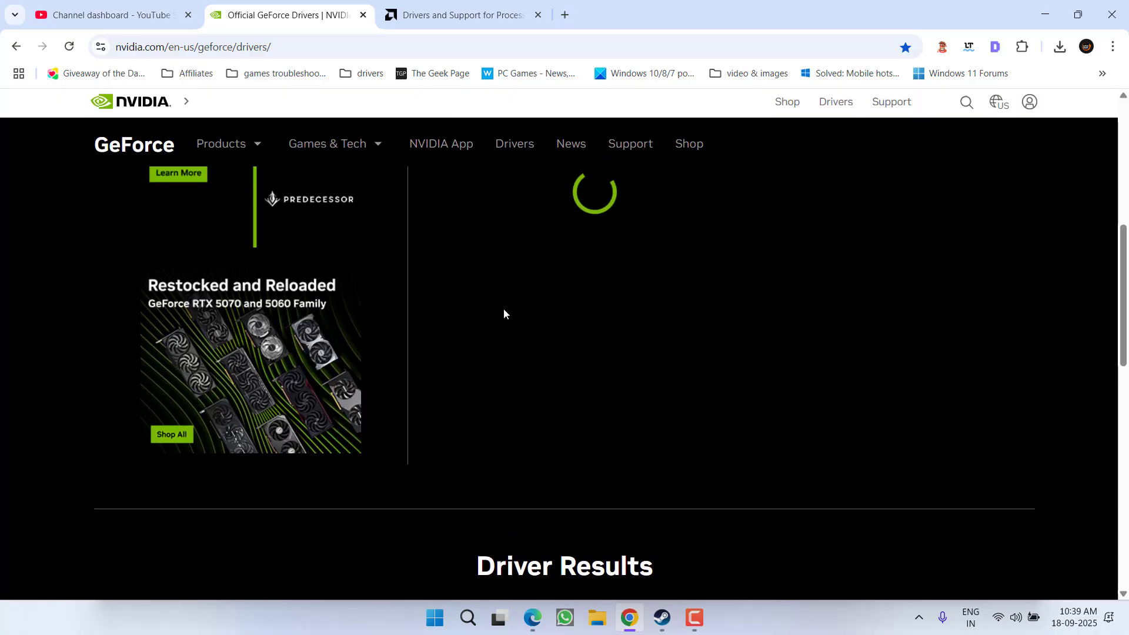
scroll(495, 310, "down", 2)
scroll(495, 309, "down", 2)
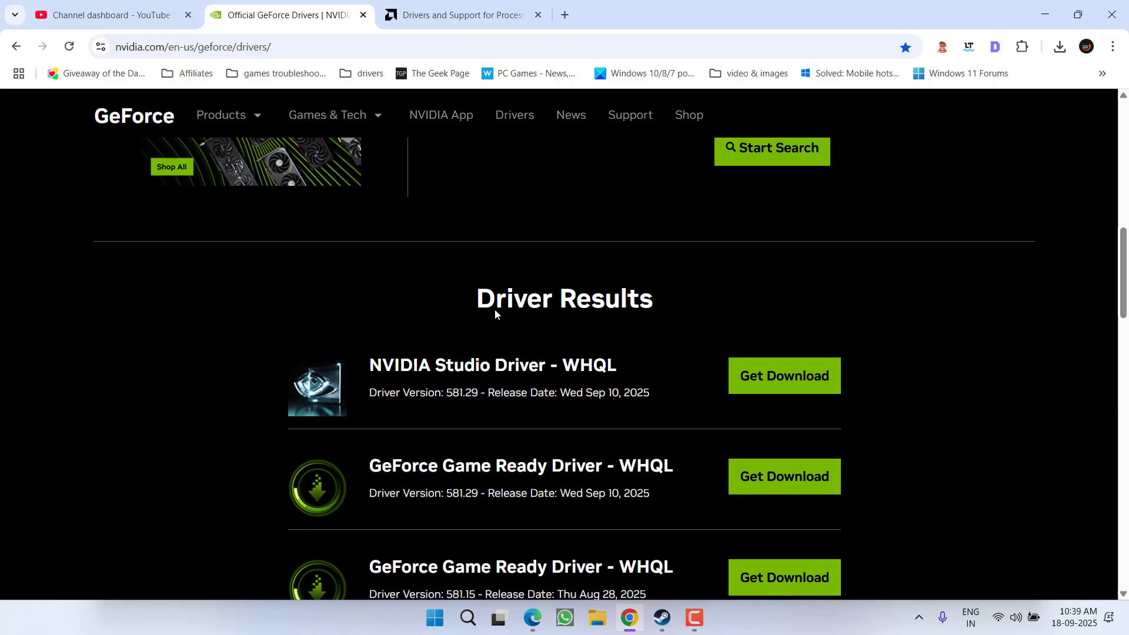
scroll(495, 311, "down", 5)
scroll(496, 312, "down", 5)
scroll(496, 312, "down", 4)
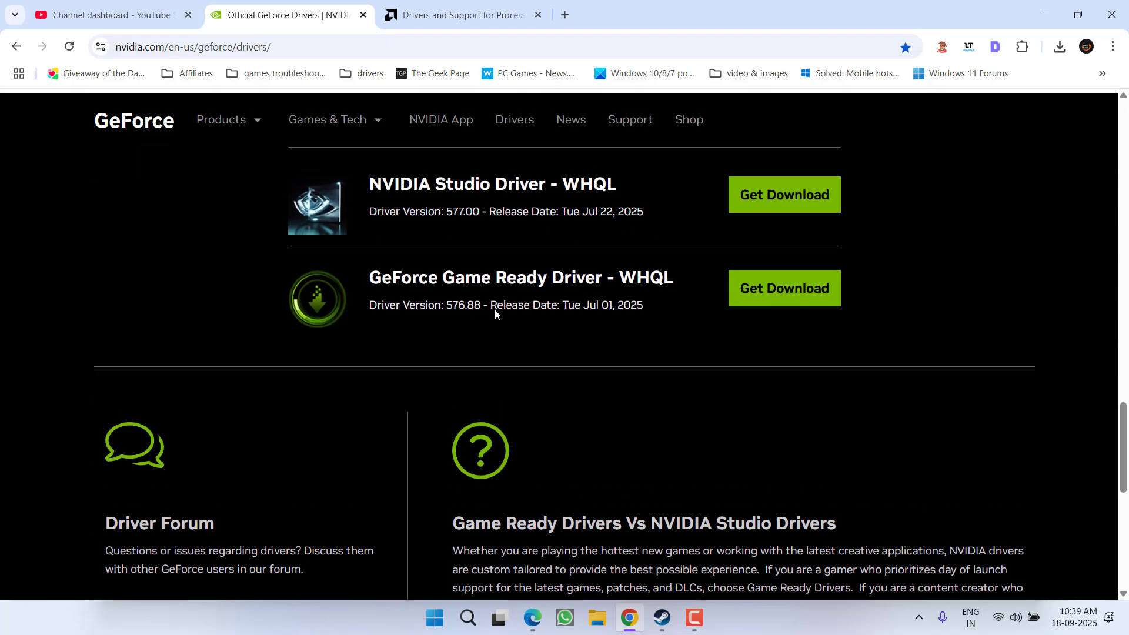
scroll(496, 314, "up", 2)
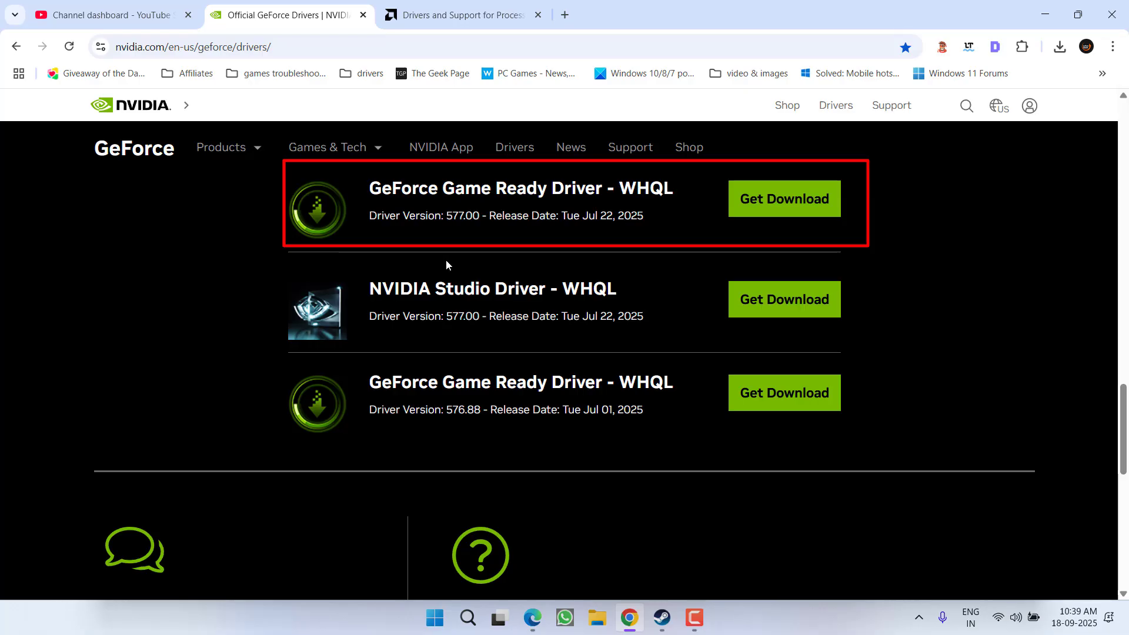
Download Game Ready Driver 577.00 and save the installer to the Desktop
left_click(807, 196)
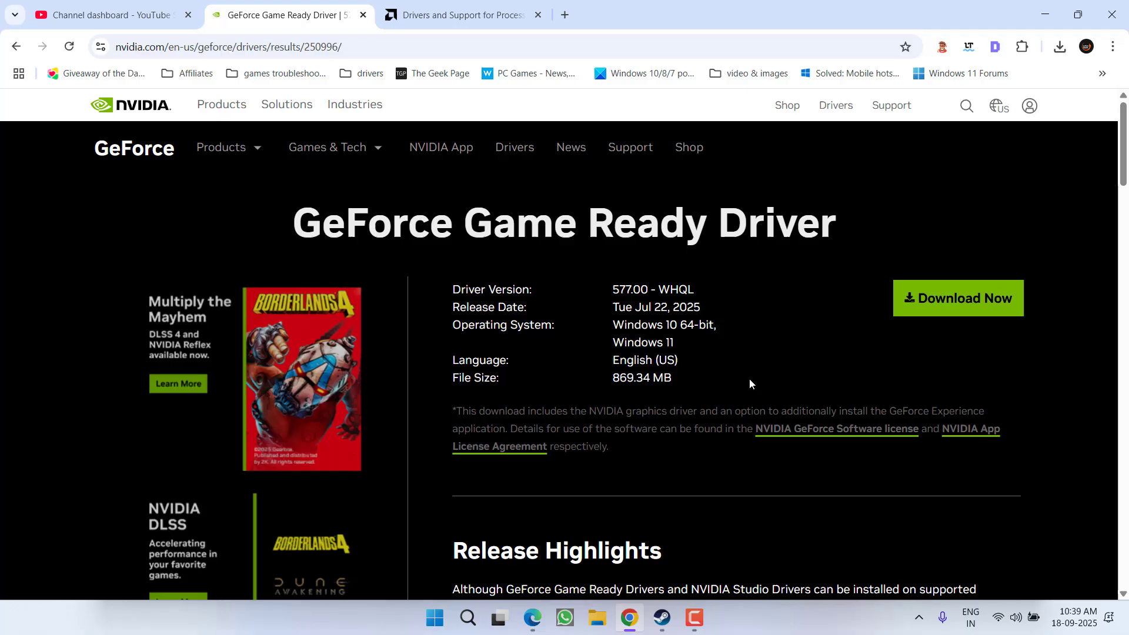
left_click(943, 310)
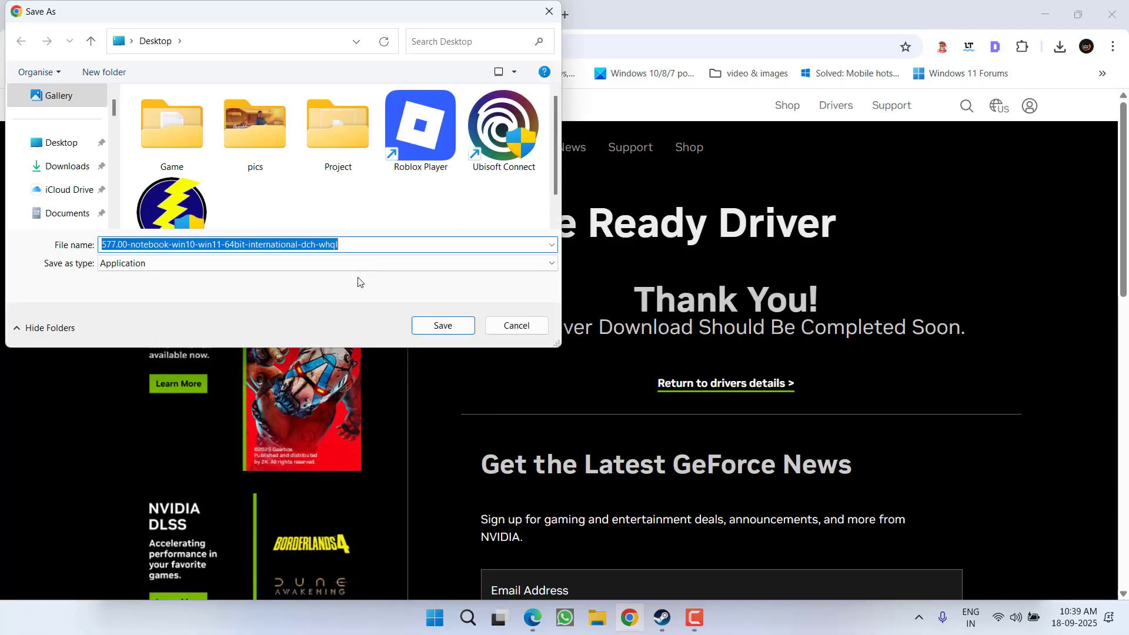
left_click(498, 333)
On the AMD drivers page, search for the AMD Radeon RX 5500M using 'rx5500m'
key("ctrl+Tab")
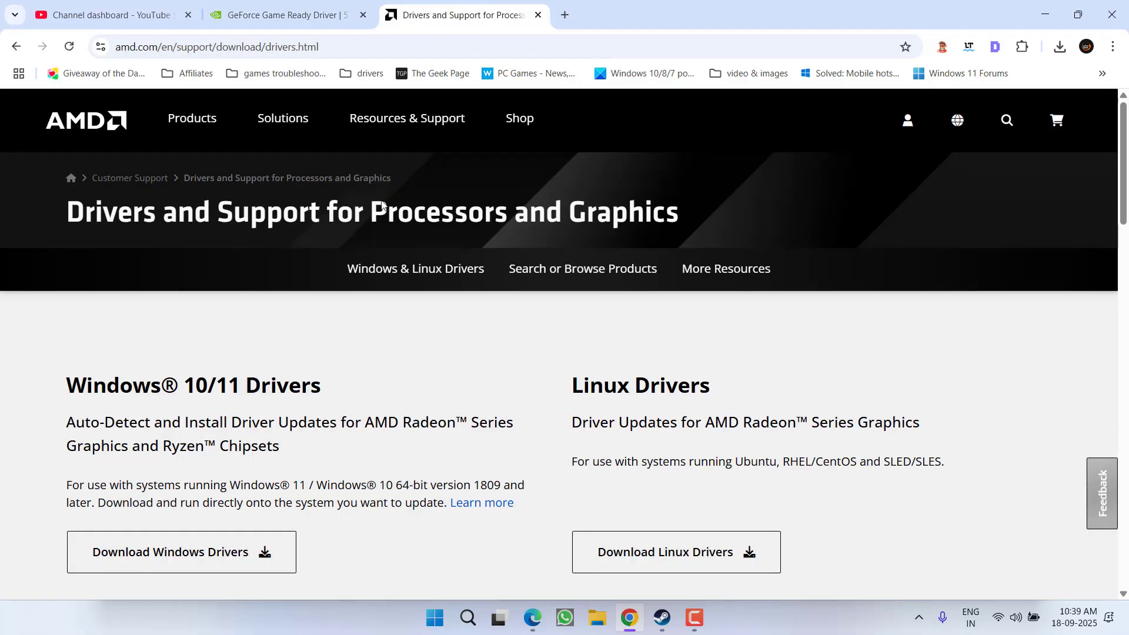
scroll(467, 346, "down", 5)
scroll(465, 346, "down", 1)
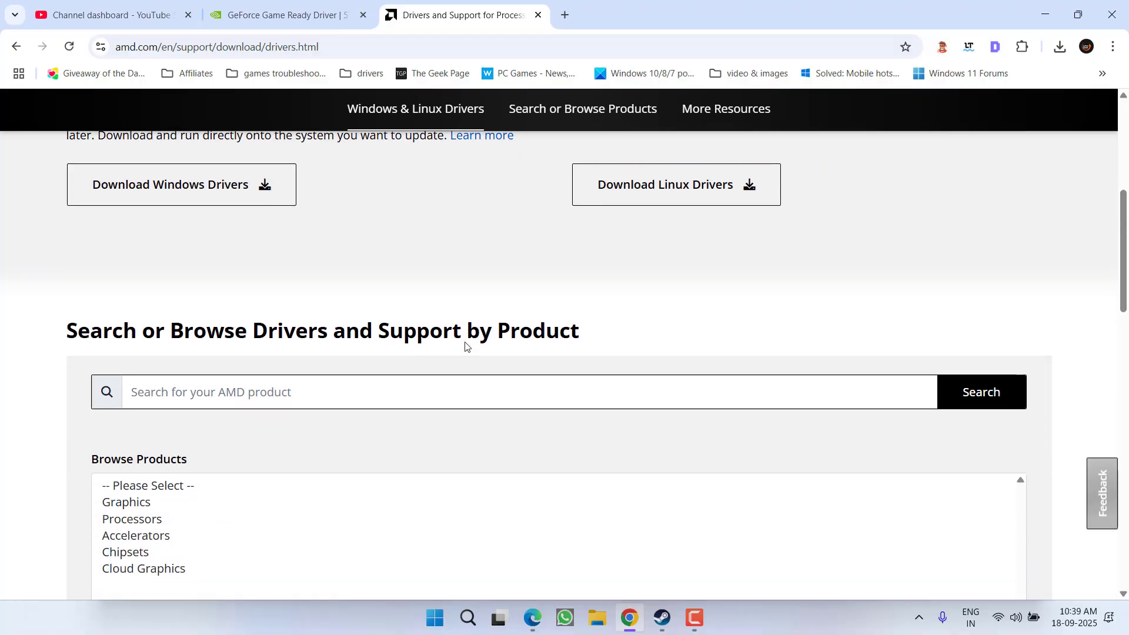
left_click(254, 387)
type("r")
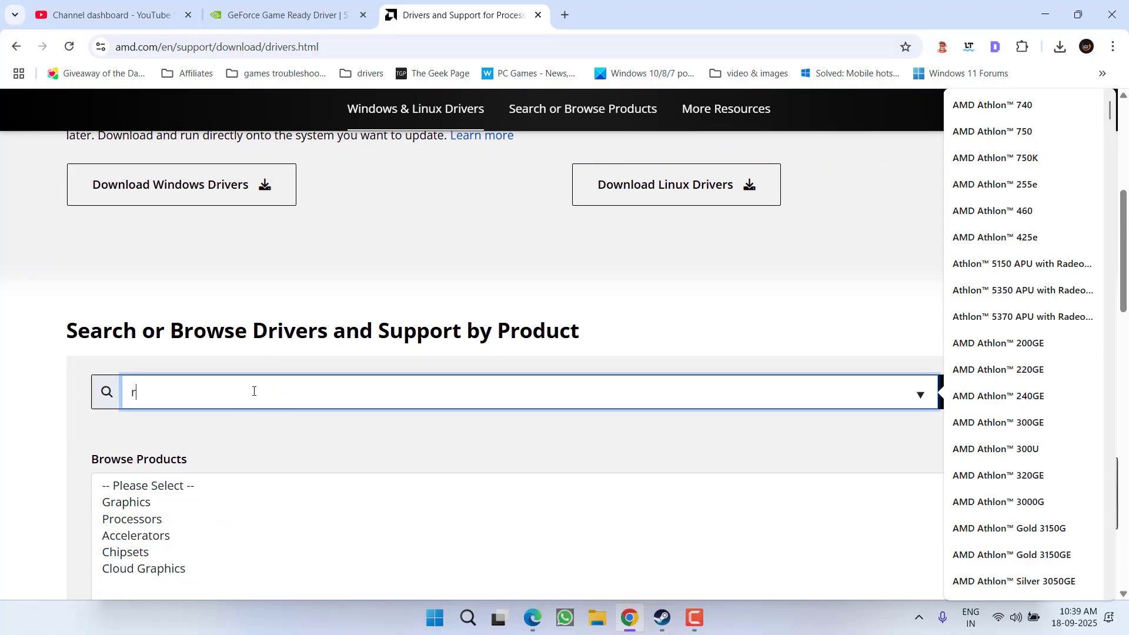
type("x")
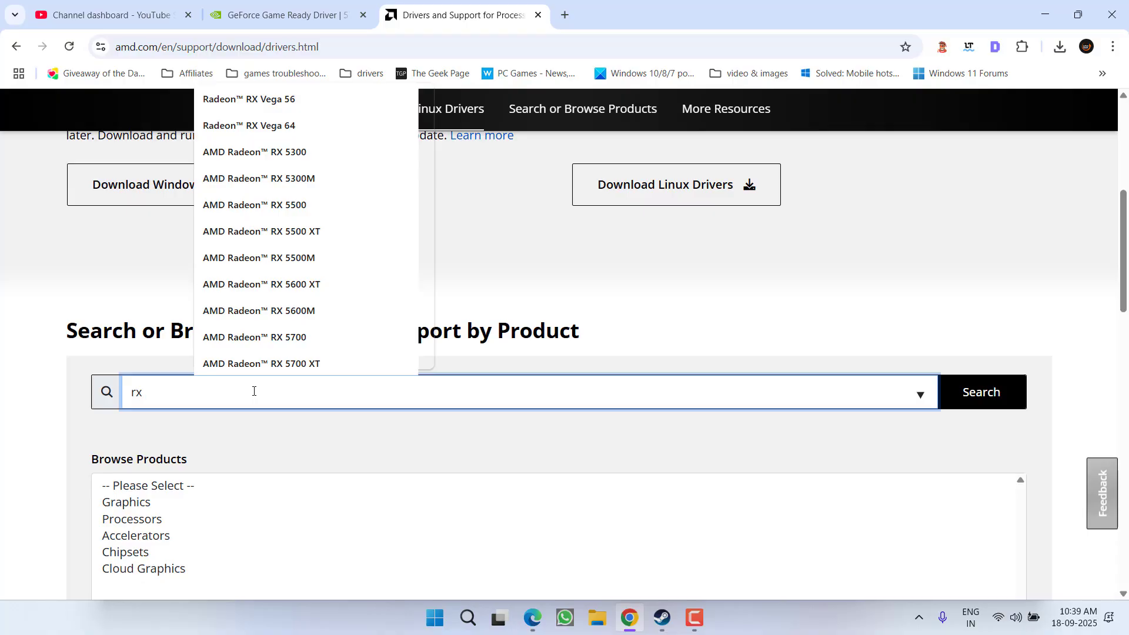
type("5500m")
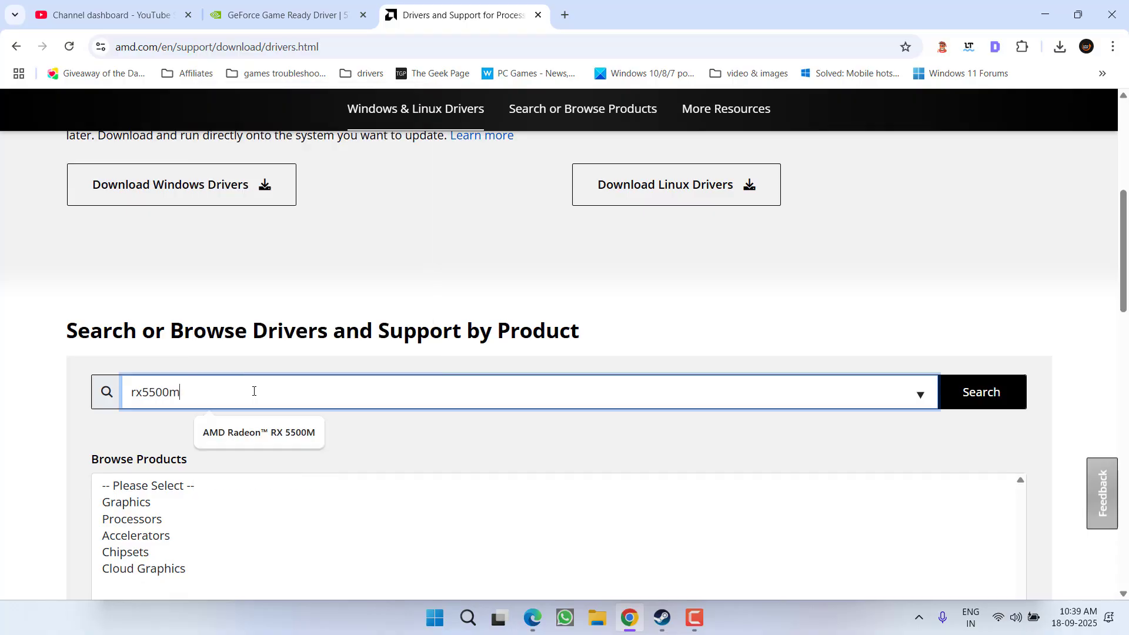
left_click(296, 436)
left_click(950, 395)
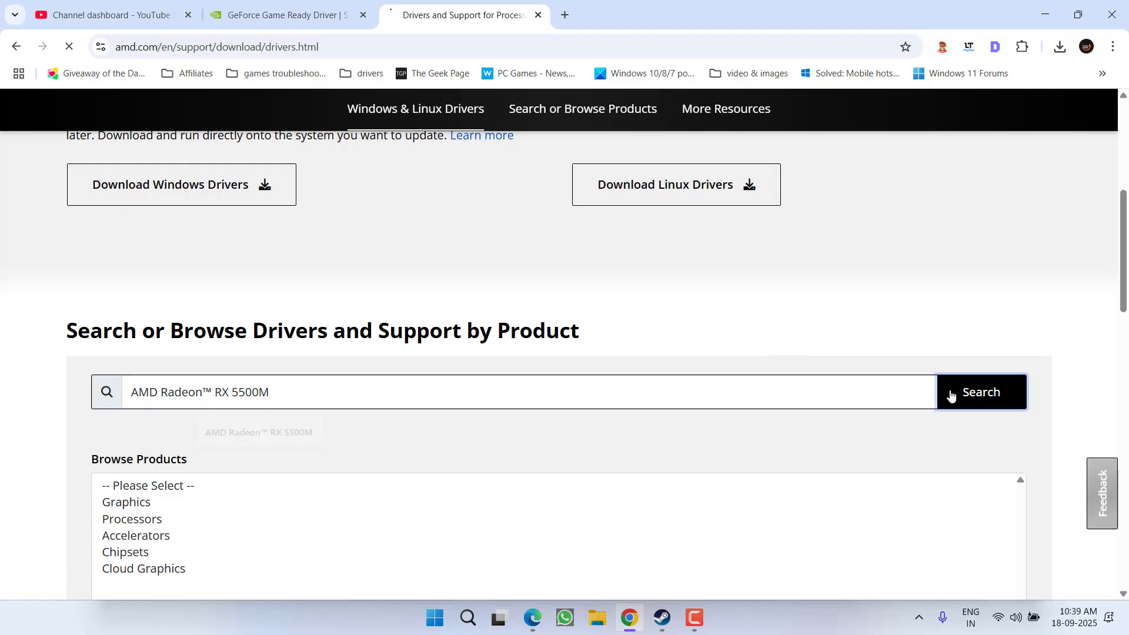
Open the RX 5500M previous drivers and expand the Windows 11 64-Bit releases
scroll(354, 238, "down", 5)
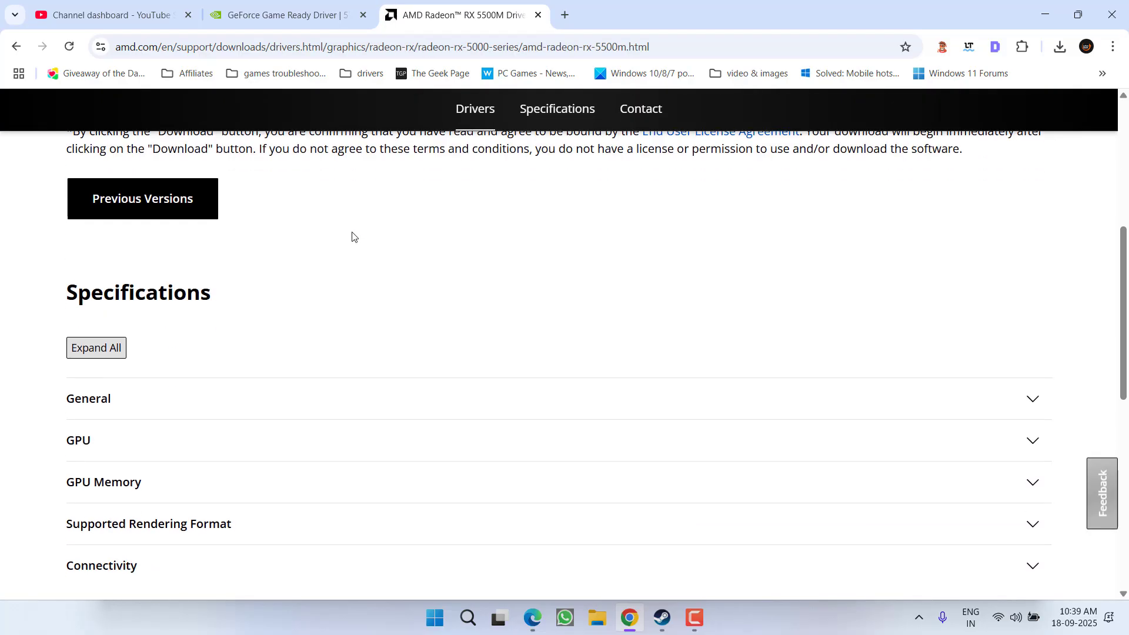
left_click(139, 205)
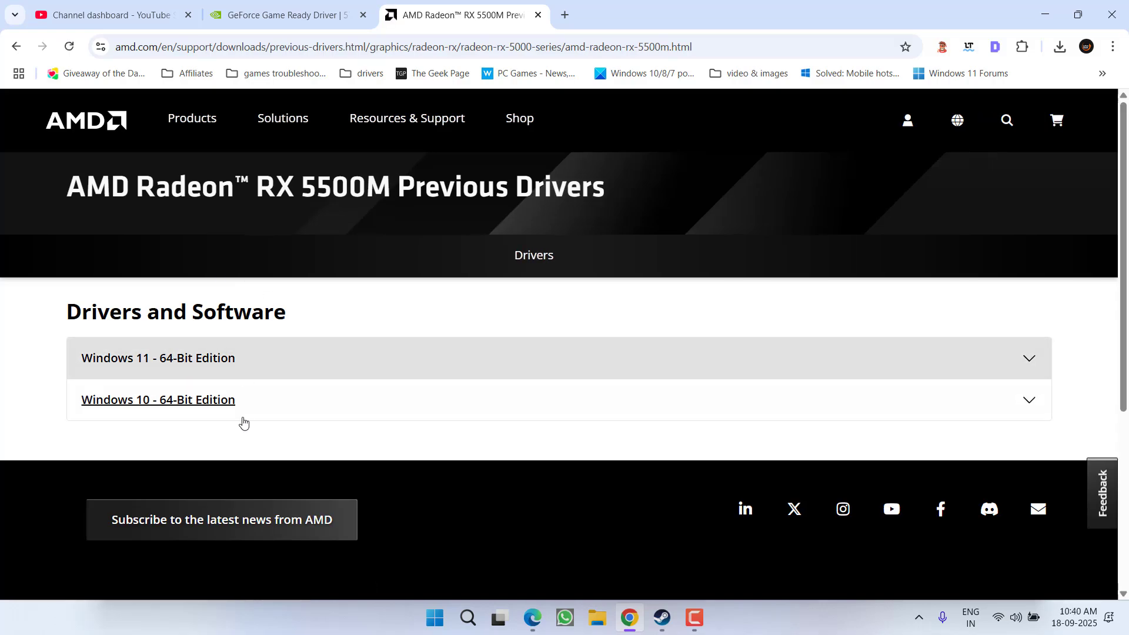
left_click(267, 358)
scroll(267, 357, "down", 5)
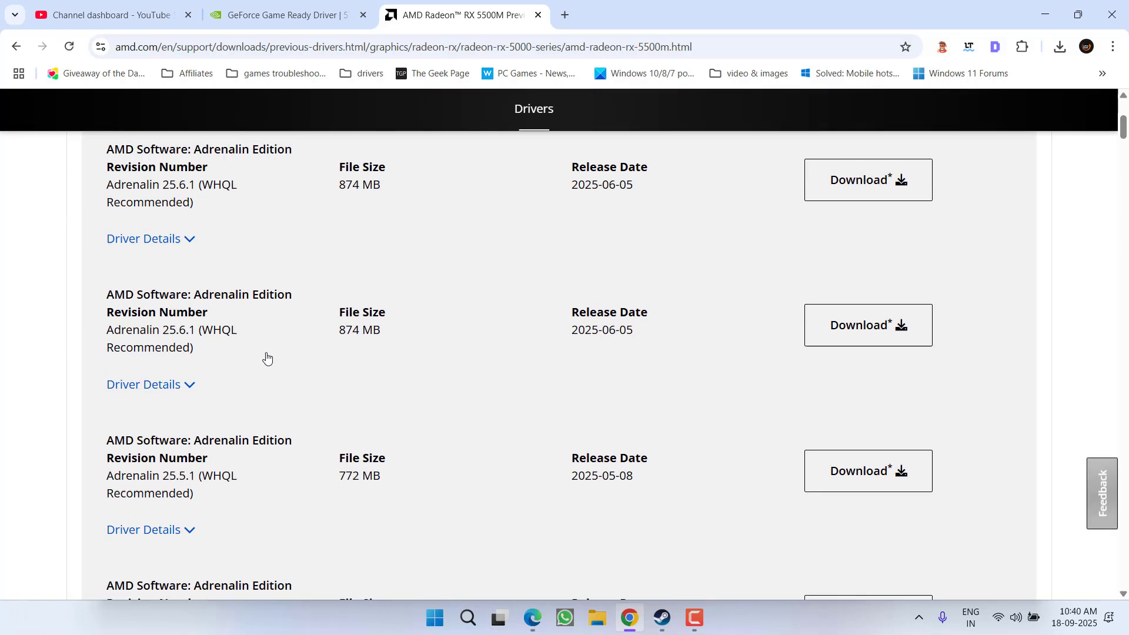
scroll(266, 358, "down", 5)
scroll(267, 358, "up", 2)
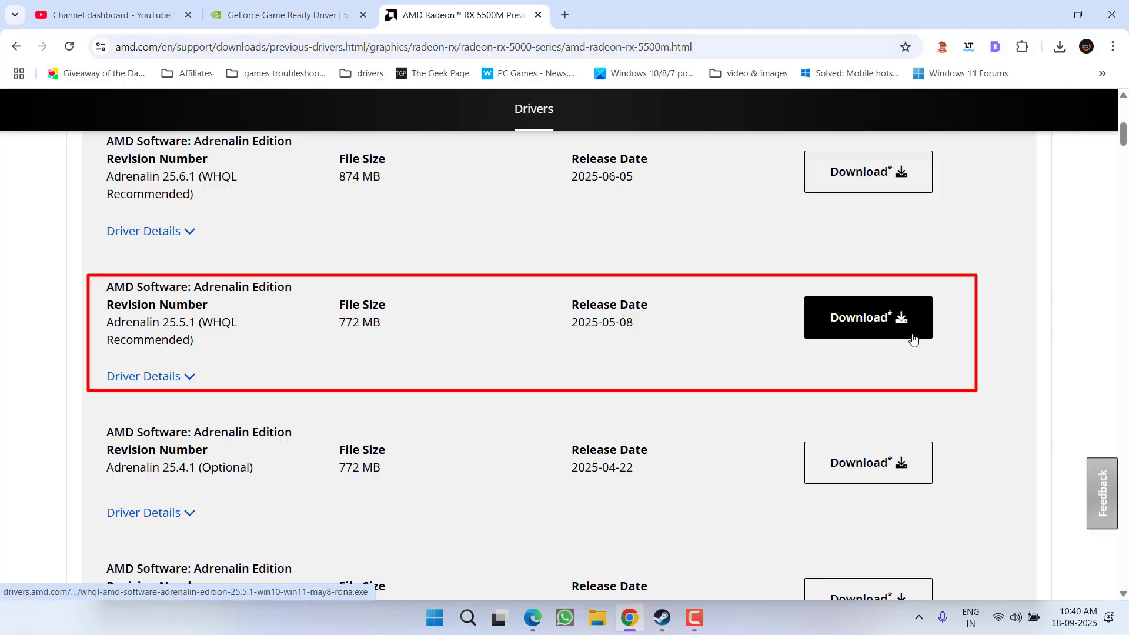
Minimize Chrome and the dd.png viewer to reveal Steam's skate. library page
left_click(1039, 15)
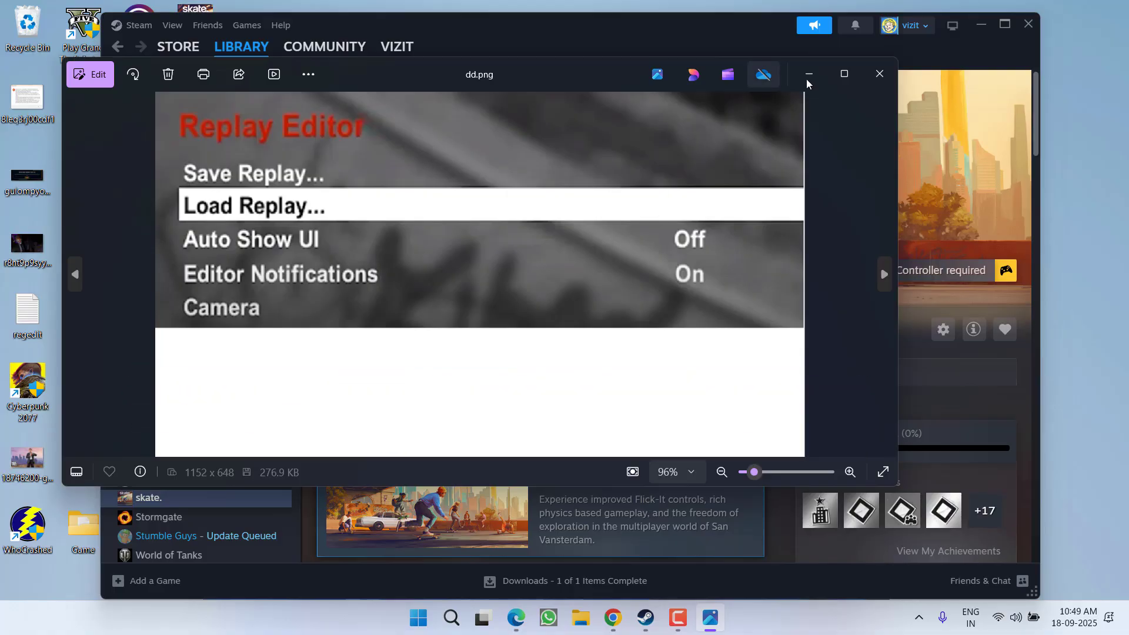
left_click(809, 75)
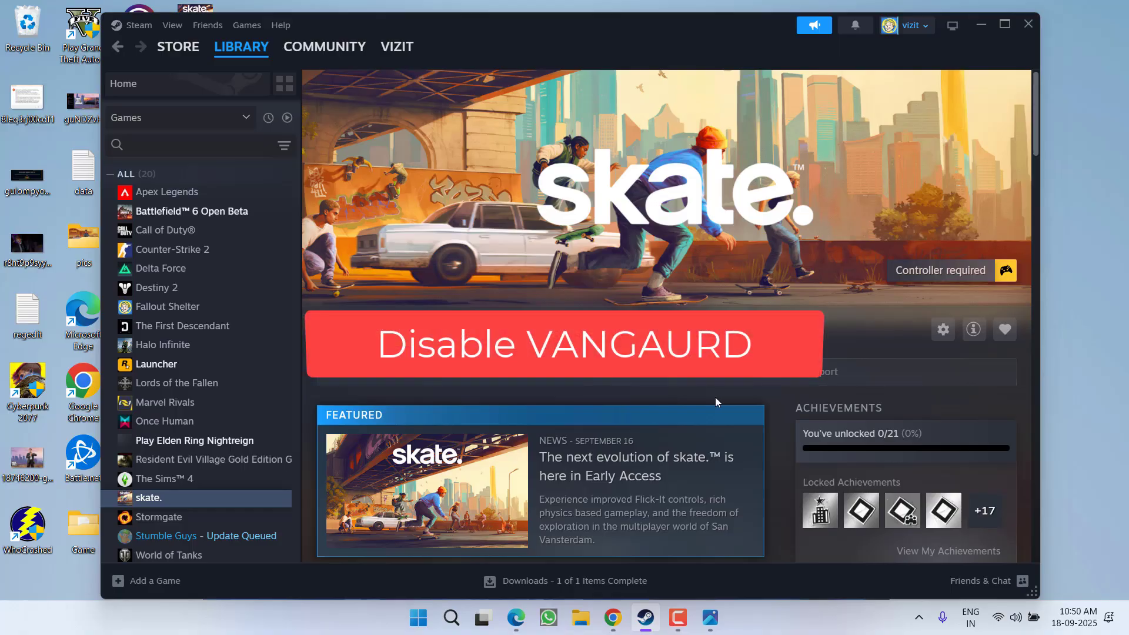
Close Steam and reopen it from the hidden background apps in the system tray
left_click(1028, 24)
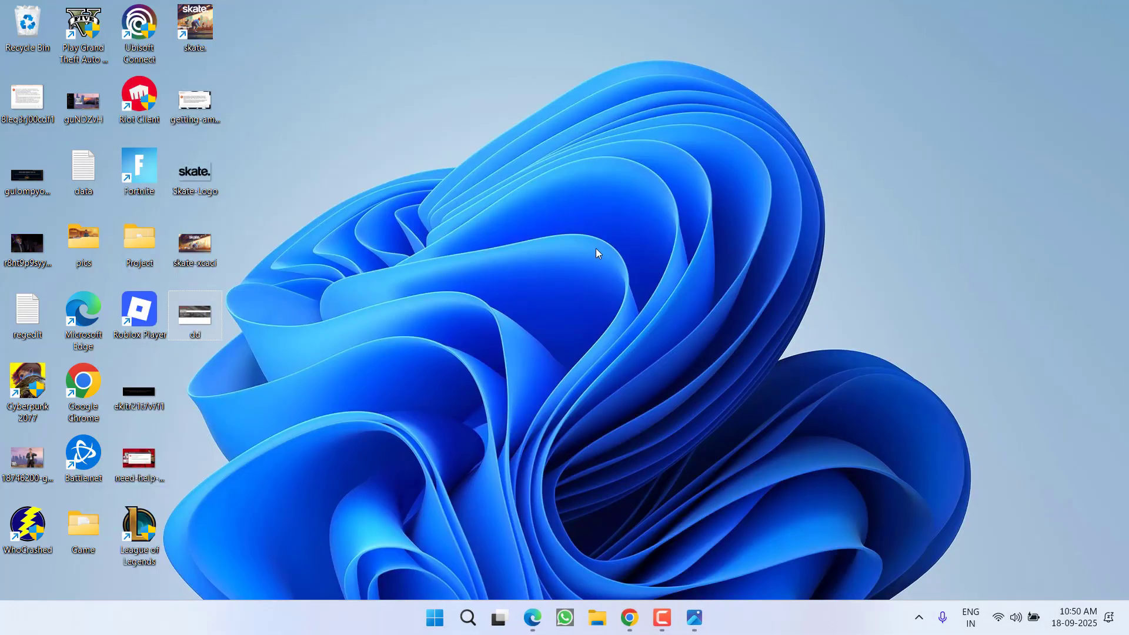
left_click(919, 618)
left_click(860, 544)
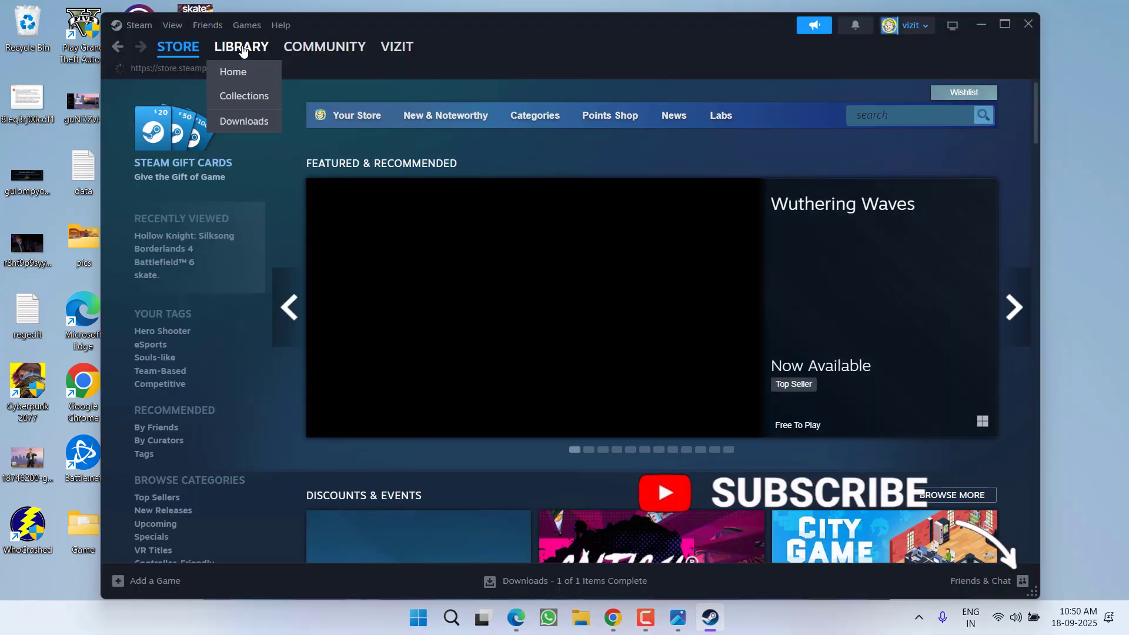
Open skate.'s Properties in the library on the Installed Files page
left_click(243, 51)
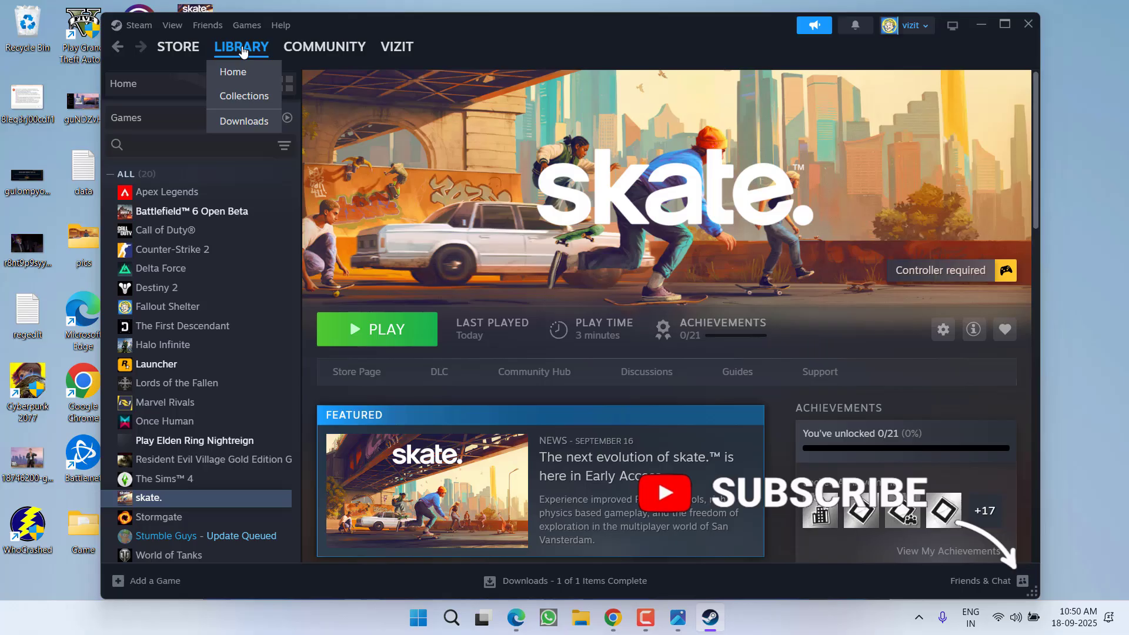
right_click(146, 500)
left_click(185, 488)
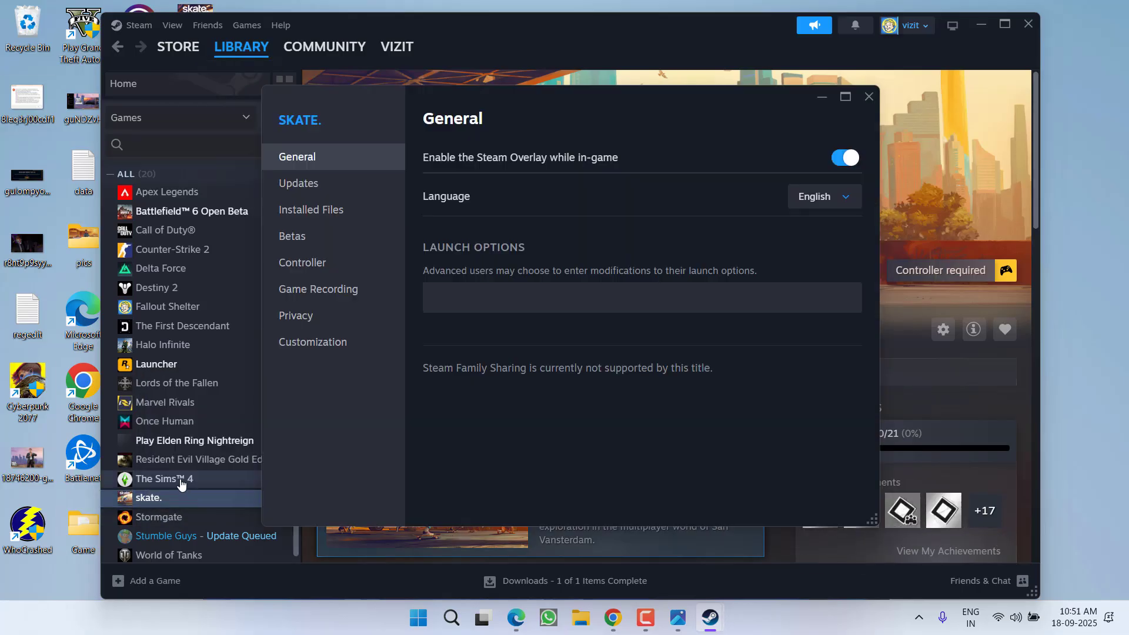
left_click(307, 215)
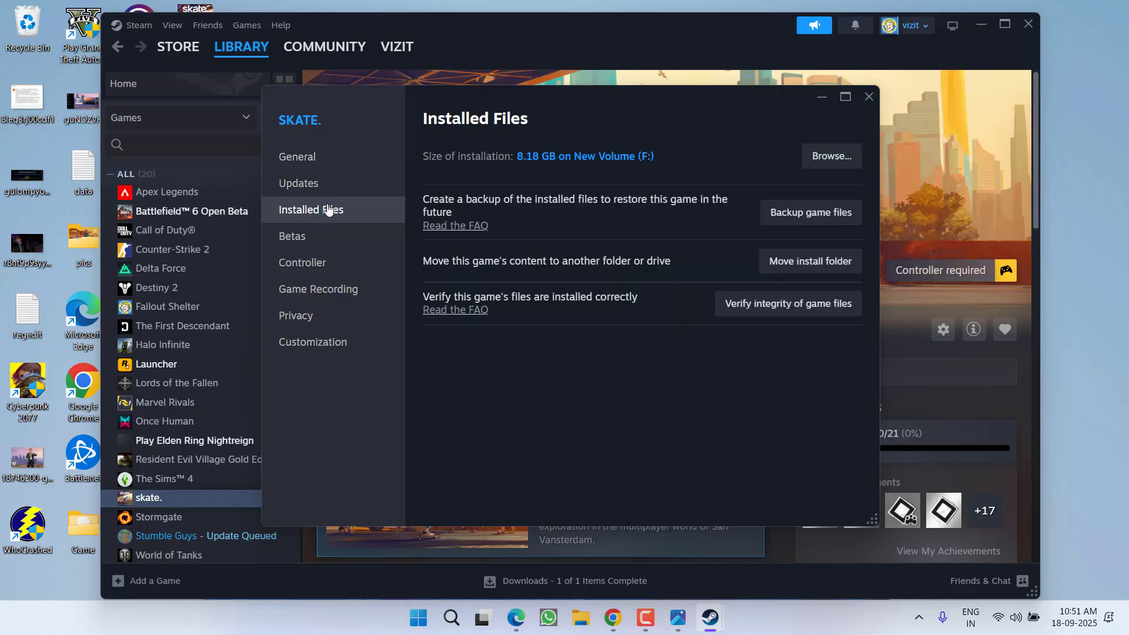
Browse to skate.'s install folder in File Explorer and locate the Skate application
left_click(832, 168)
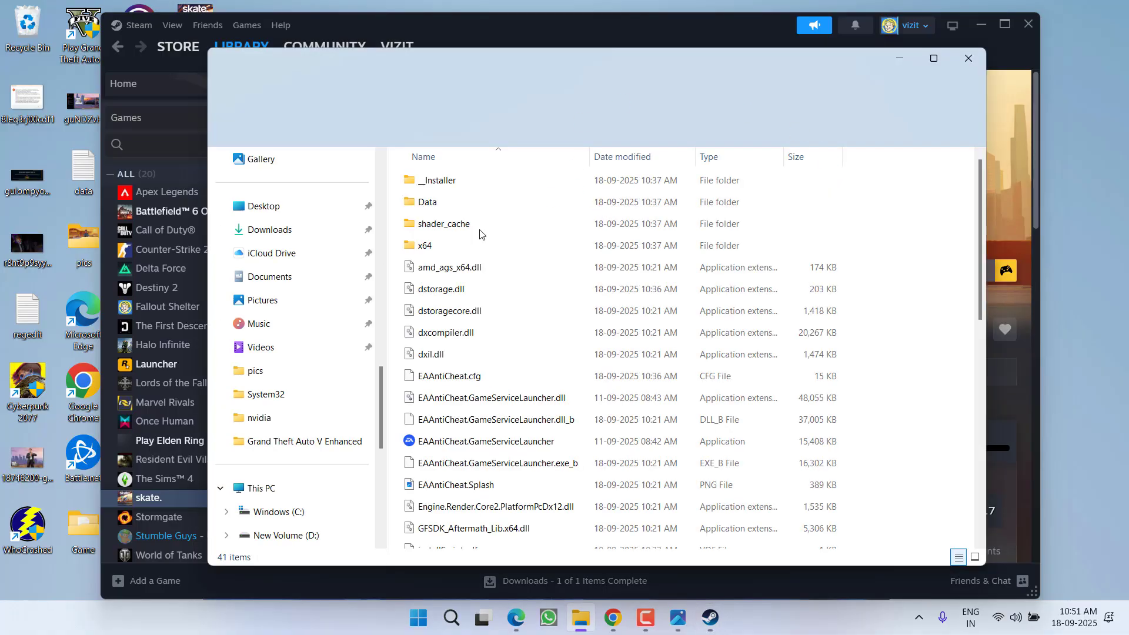
scroll(497, 421, "down", 2)
scroll(497, 423, "down", 5)
scroll(497, 421, "down", 3)
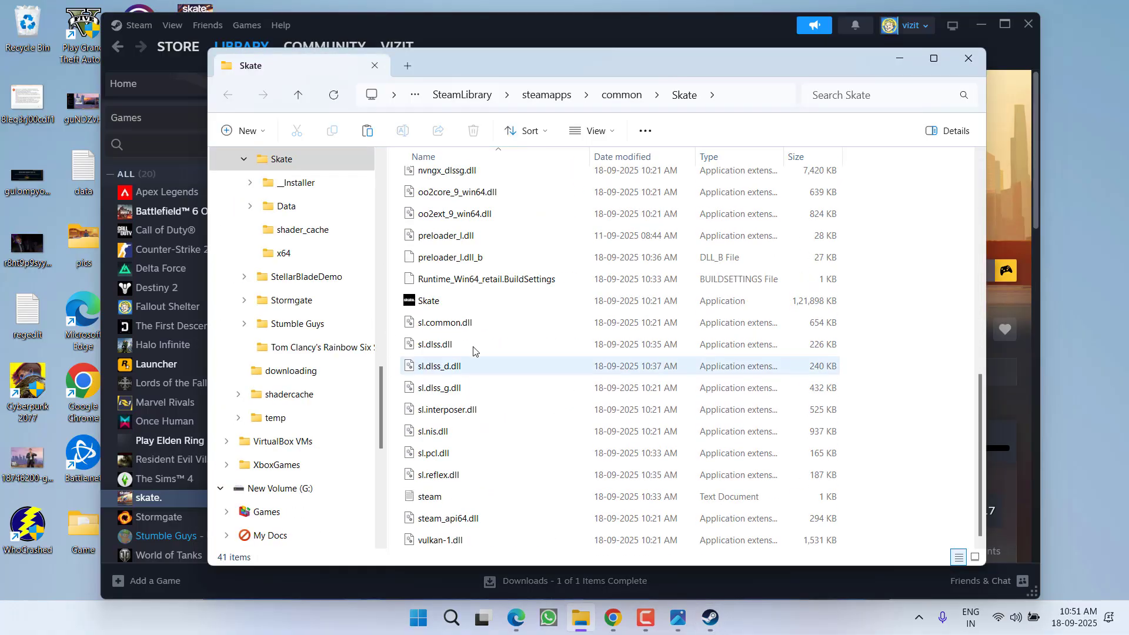
Set Skate.exe to always run as administrator, then right-click the taskbar for Task Manager
left_click(435, 302)
right_click(436, 302)
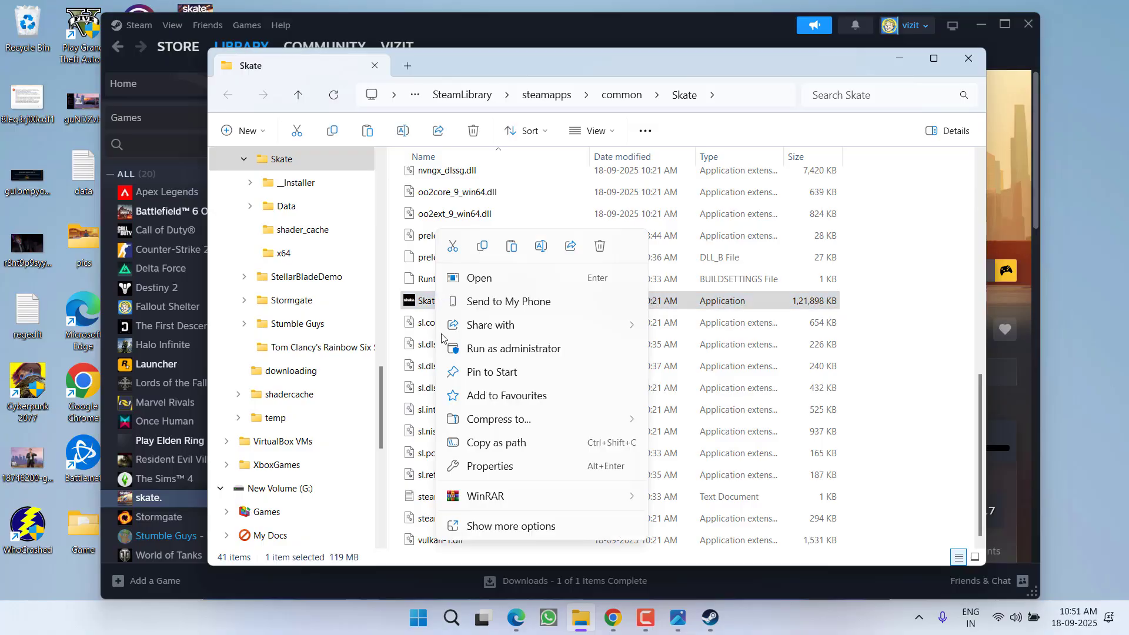
left_click(482, 465)
left_click(579, 232)
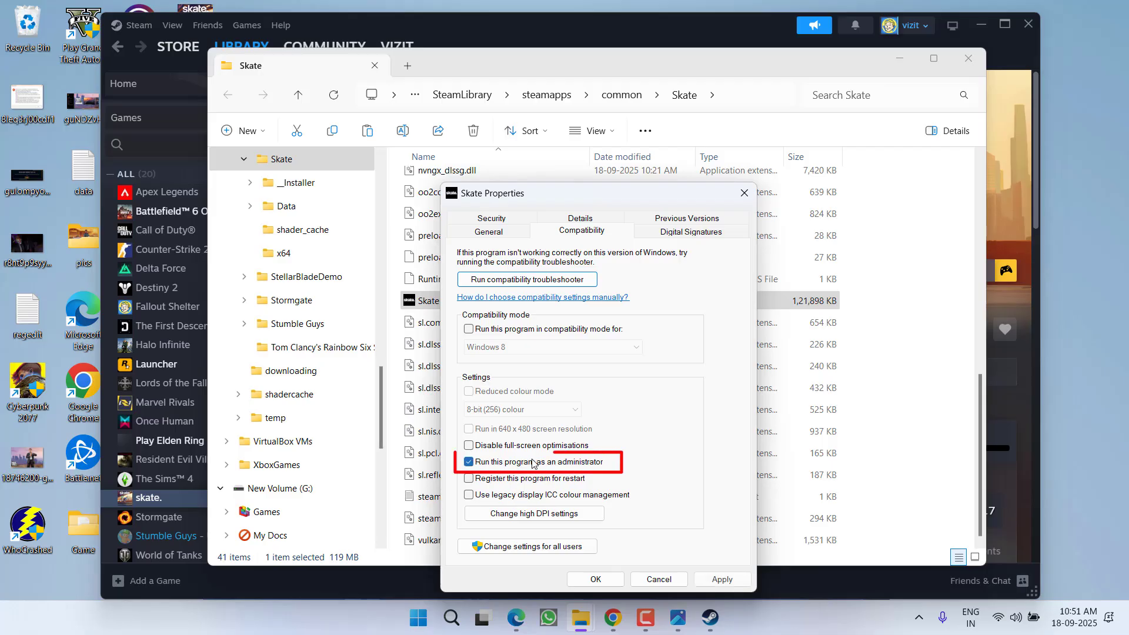
left_click(469, 462)
left_click(721, 580)
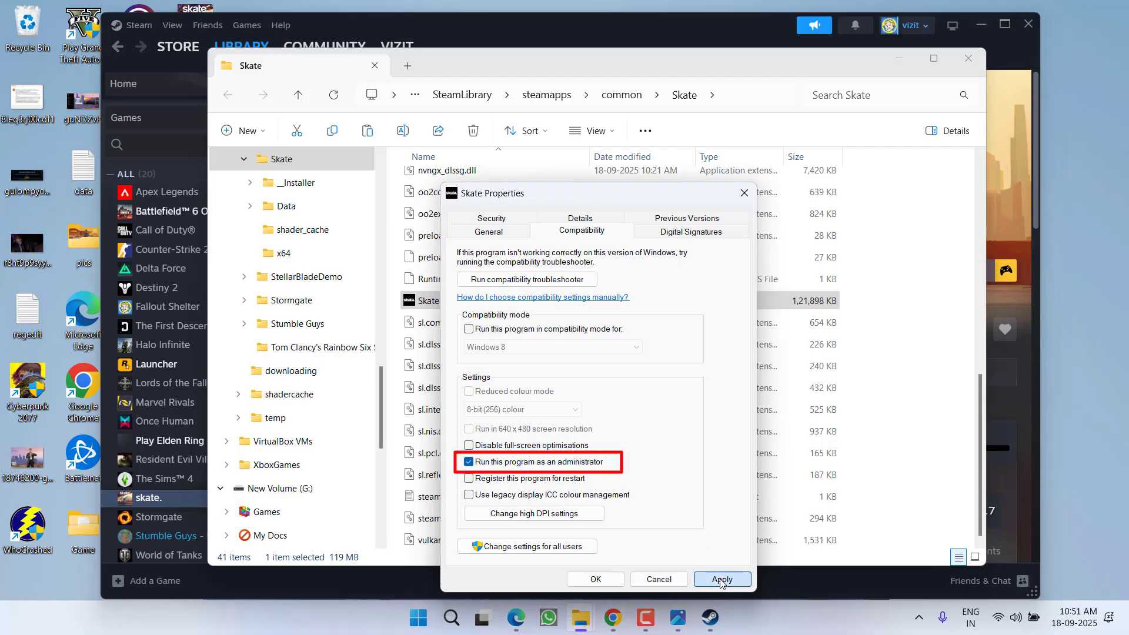
left_click(595, 580)
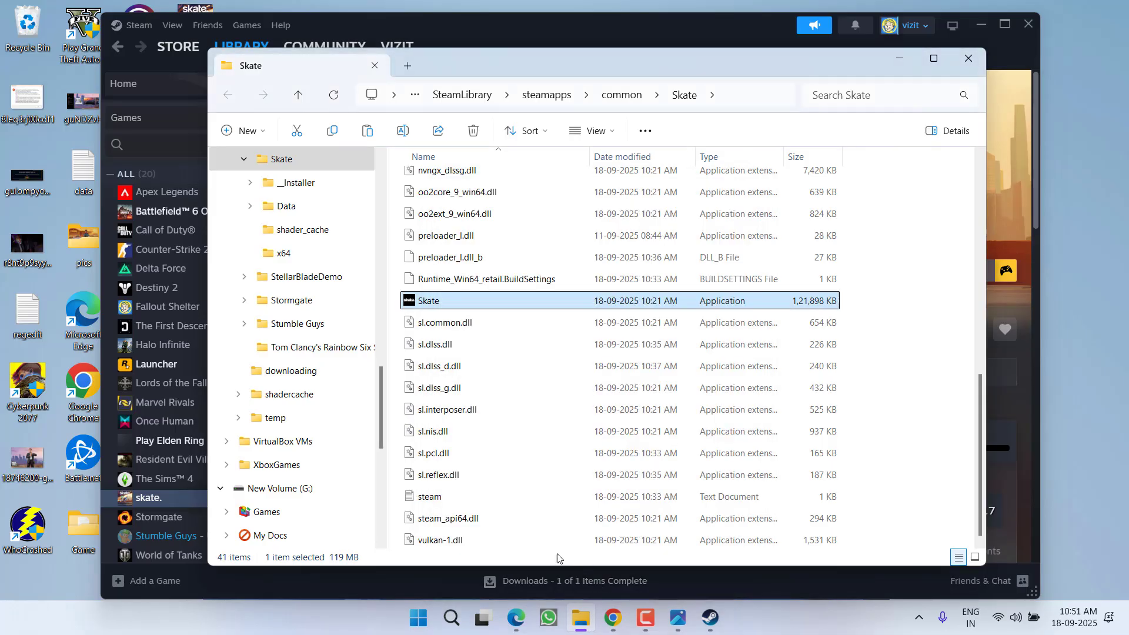
right_click(807, 615)
Filter Task Manager processes for 'nvidia', find no matches, and close Task Manager
left_click(848, 563)
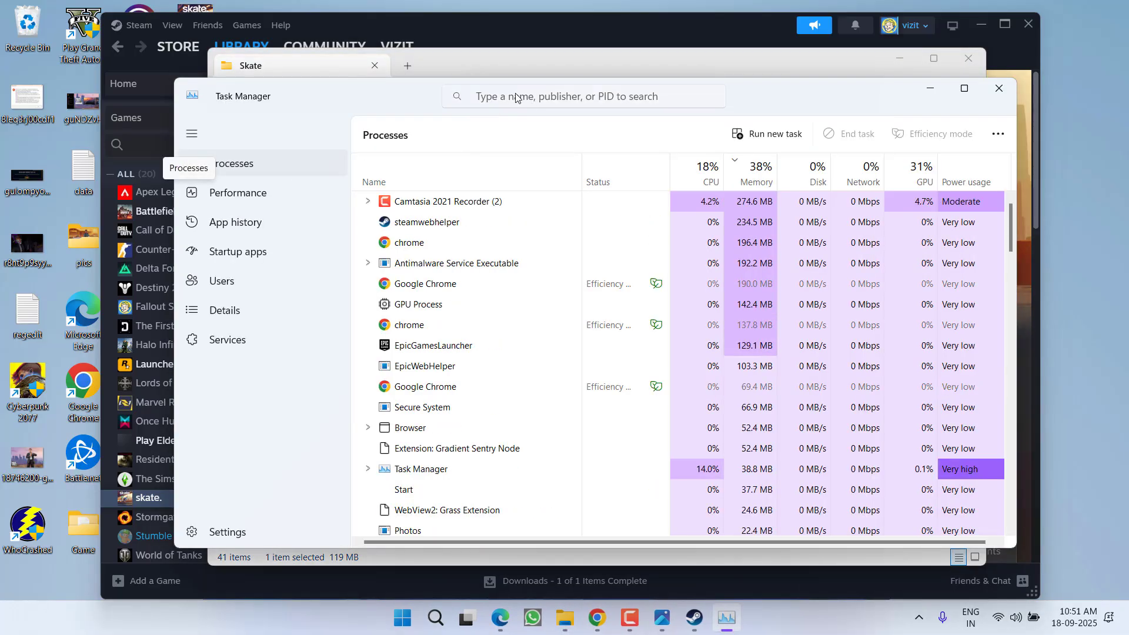
left_click(516, 97)
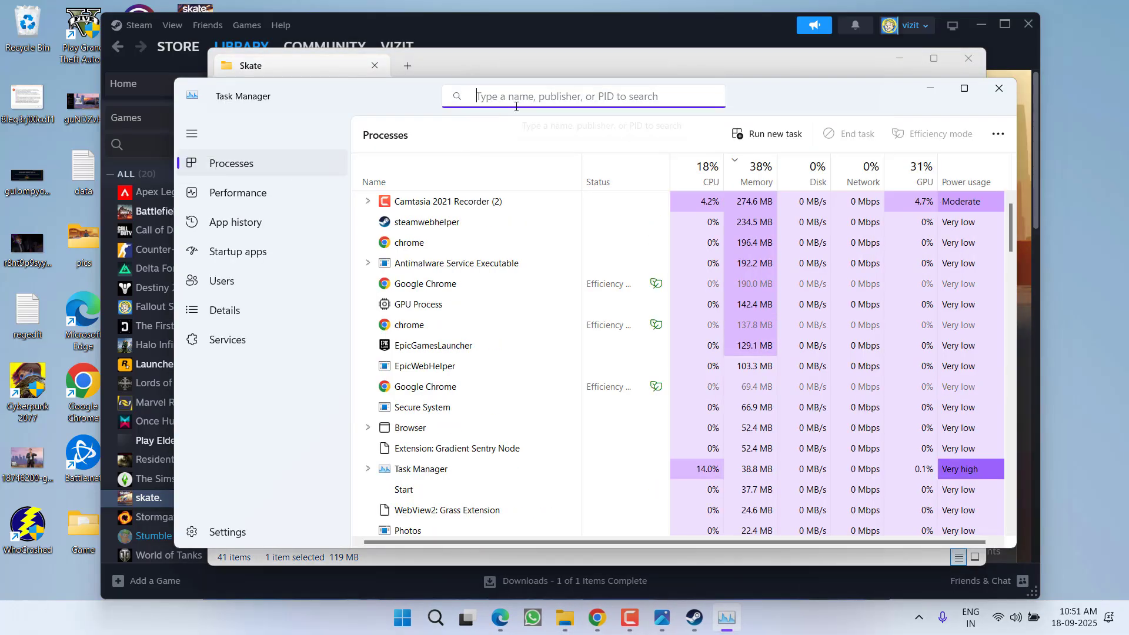
type("nvidia")
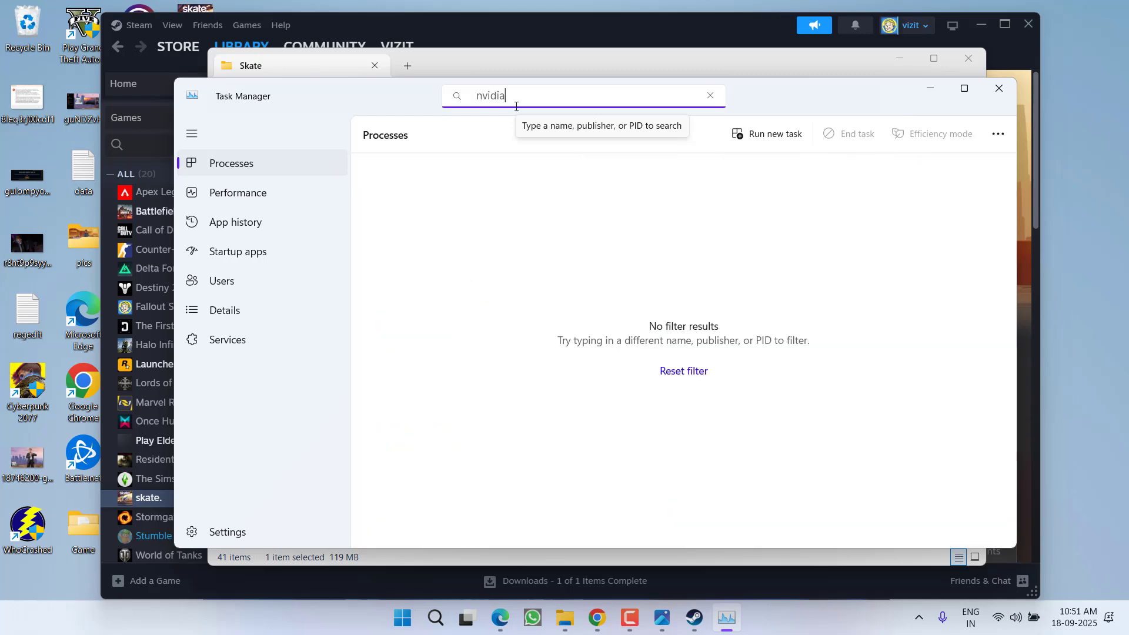
key("BackSpace")
key("BackSpace")
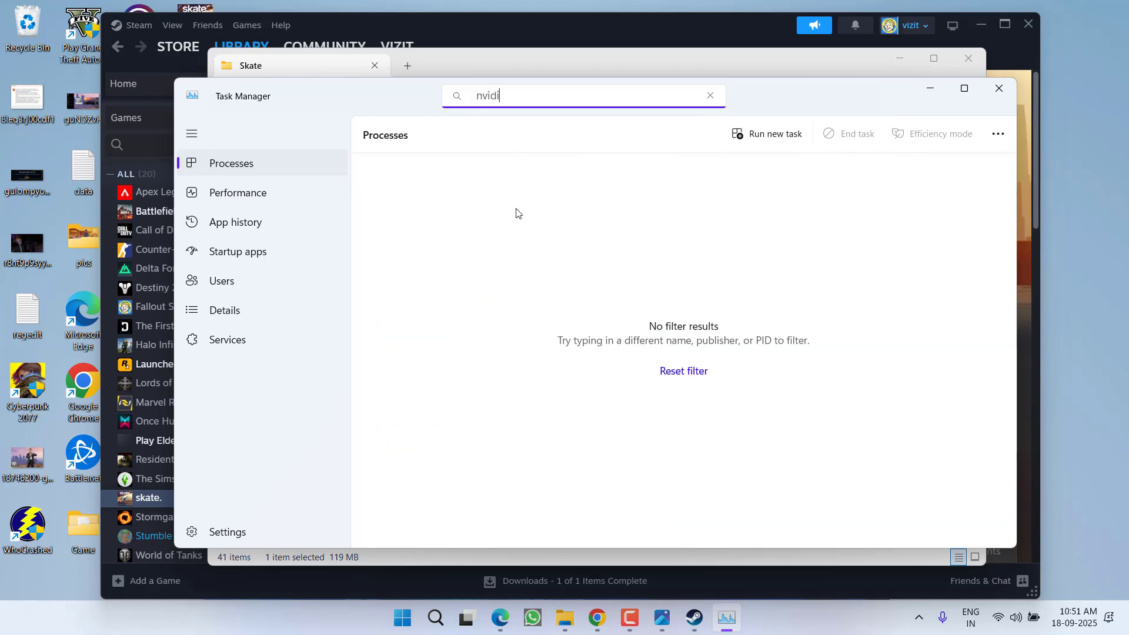
key("BackSpace")
key("BackSpace")
key("BackSpace")
right_click(415, 235)
mouse_move(472, 278)
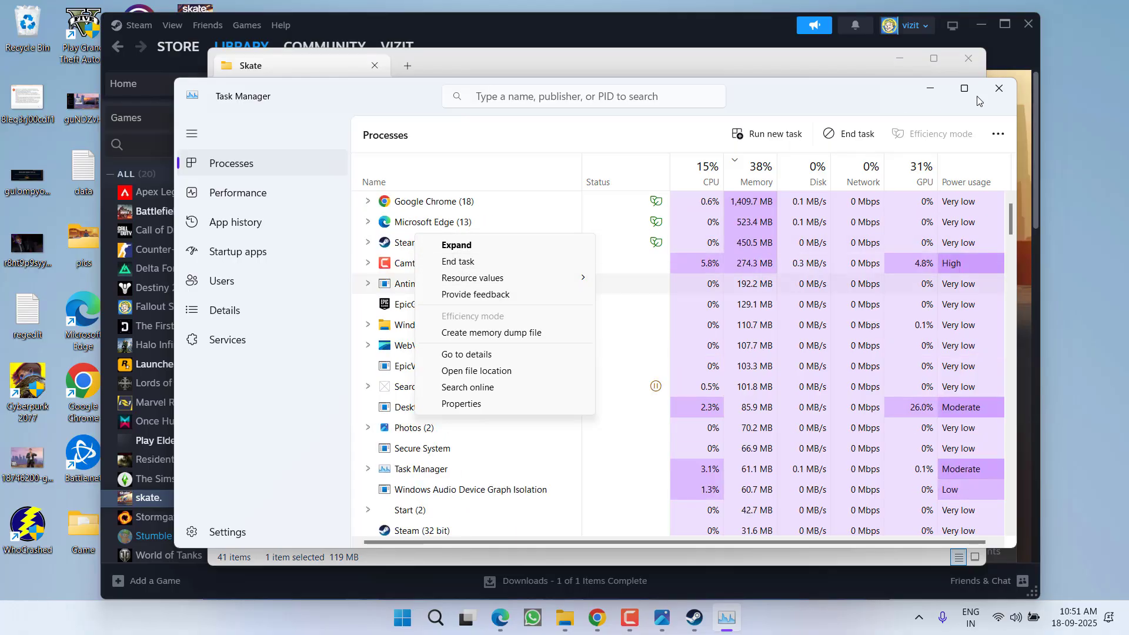
left_click(1002, 91)
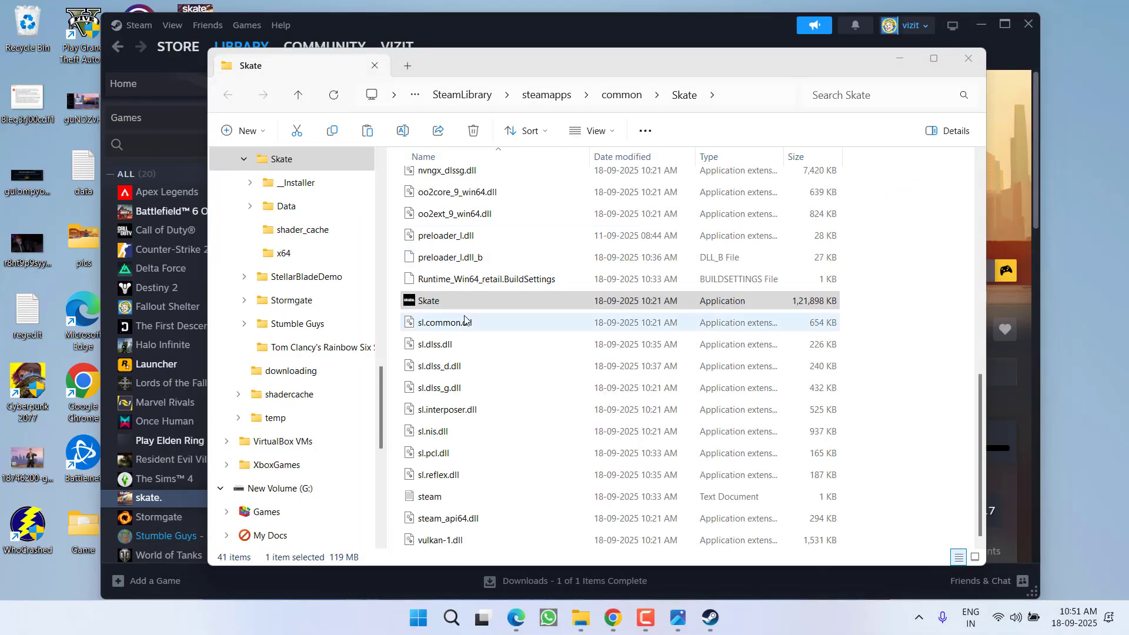
Run Skate.exe as administrator, approve the UAC prompt, and minimize the Skate folder
left_click(447, 296)
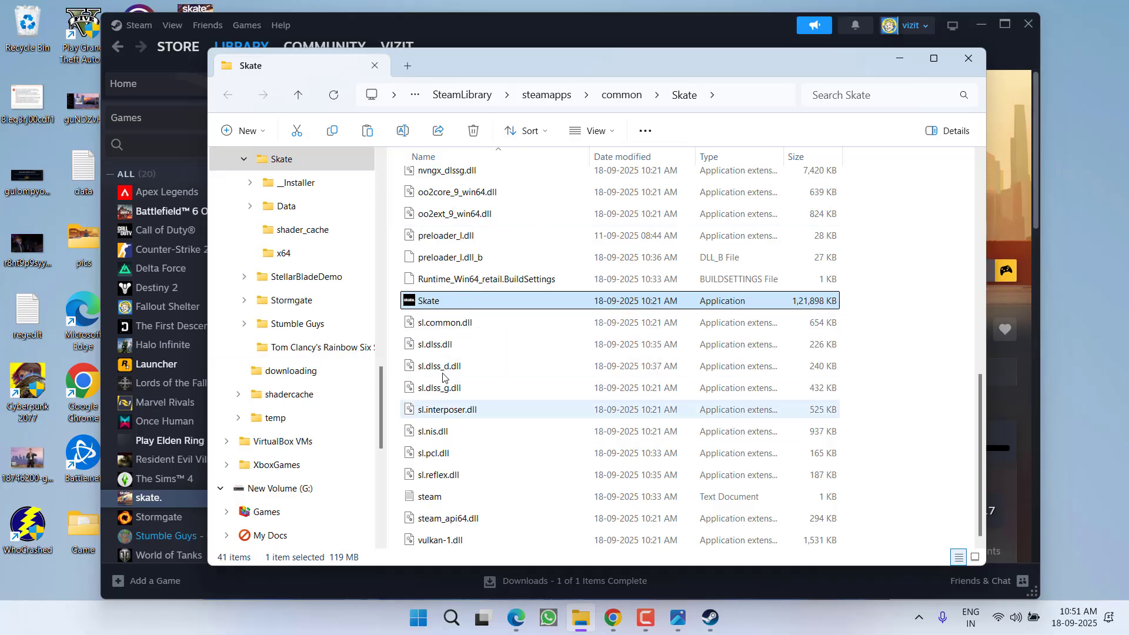
right_click(441, 304)
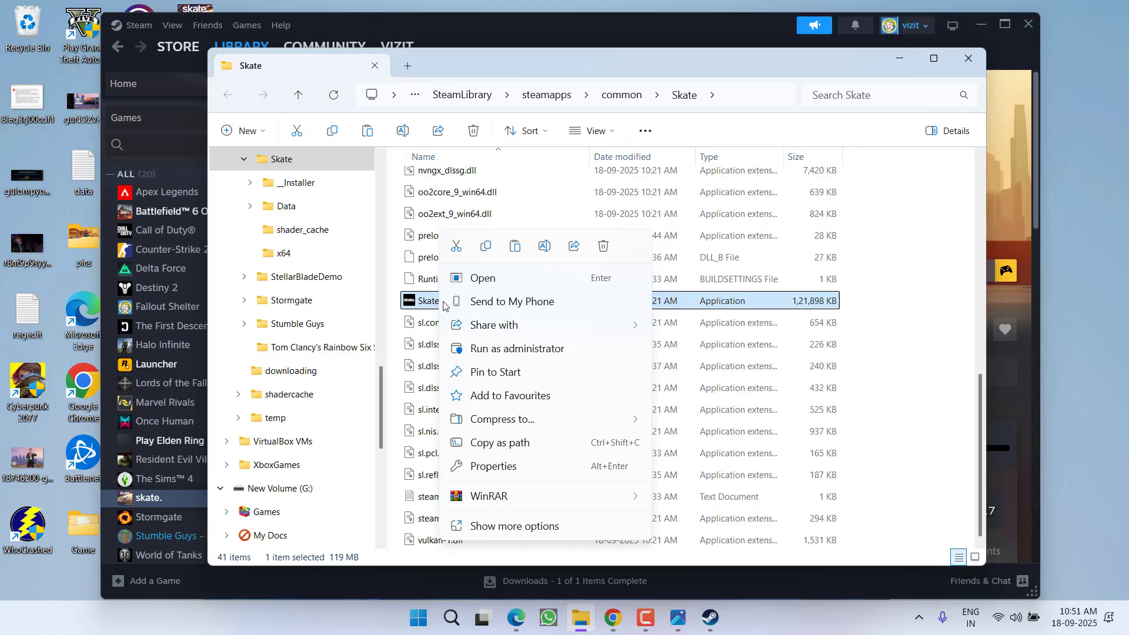
left_click(543, 350)
left_click(592, 472)
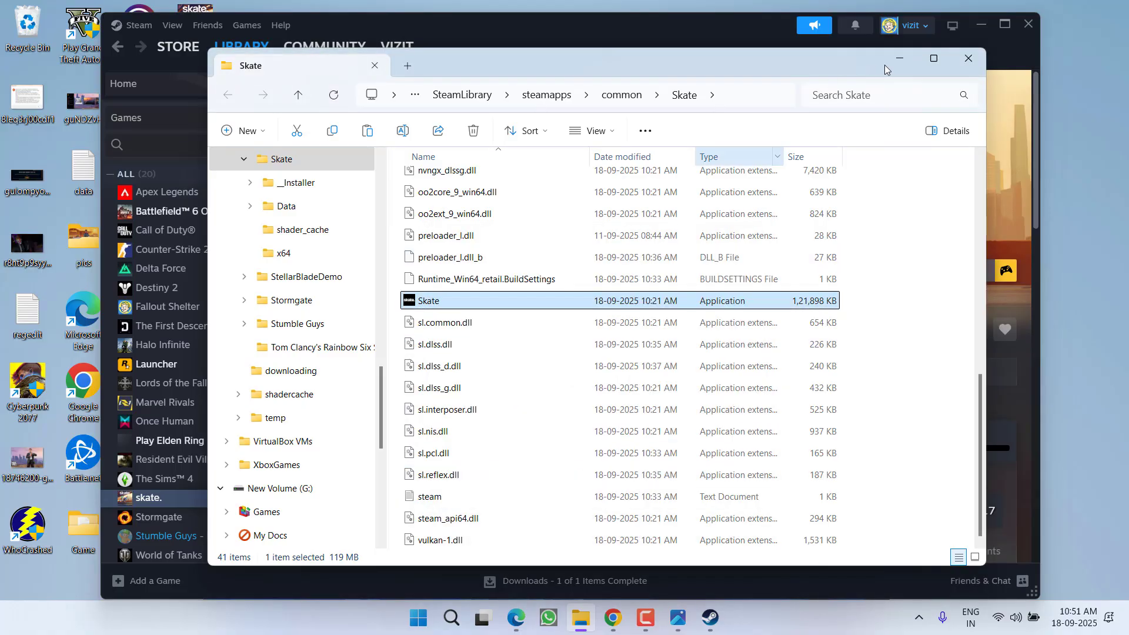
left_click(905, 62)
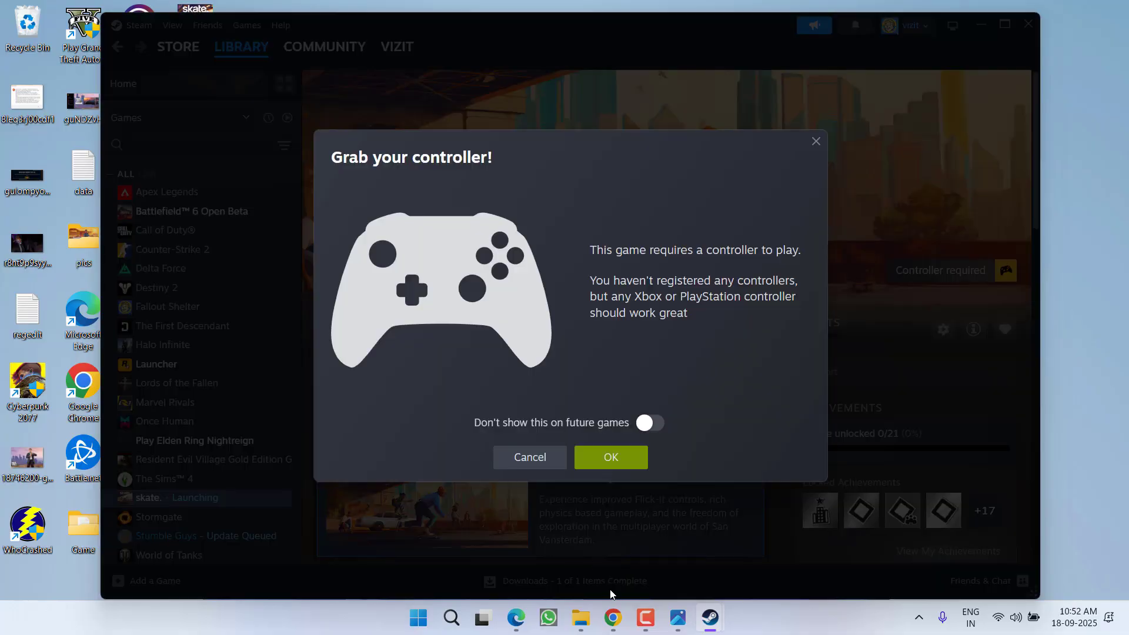
Bring Chrome's AMD RX 5500M Previous Drivers page to the front from the taskbar
left_click(613, 618)
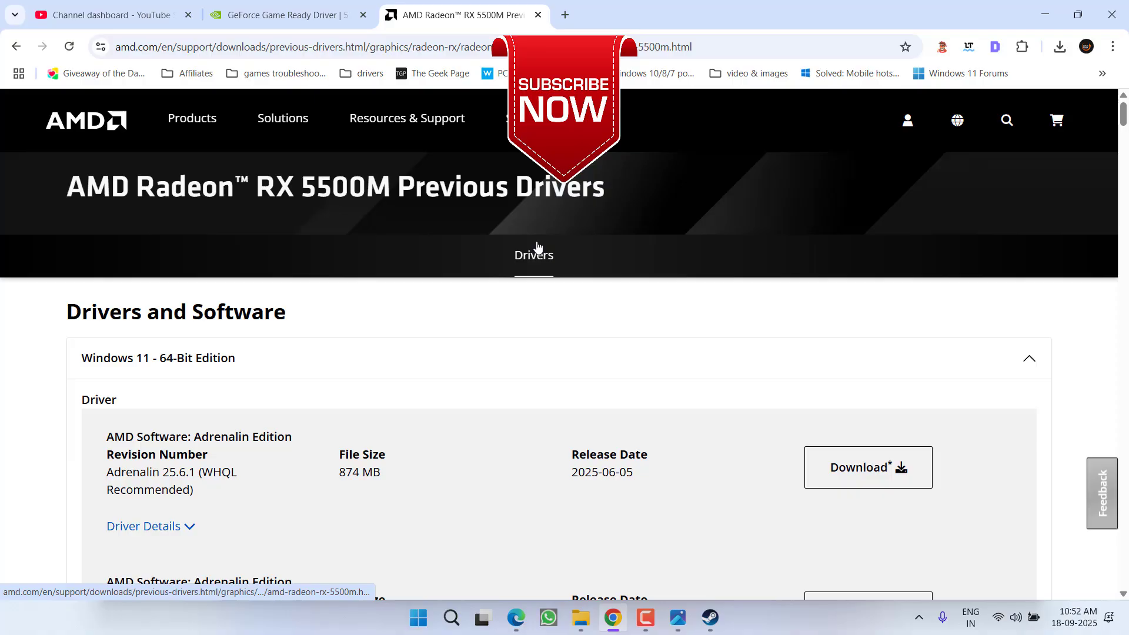
Minimize Chrome, dismiss 'Grab your controller!', and close the Steam and skate. Properties windows
left_click(1047, 8)
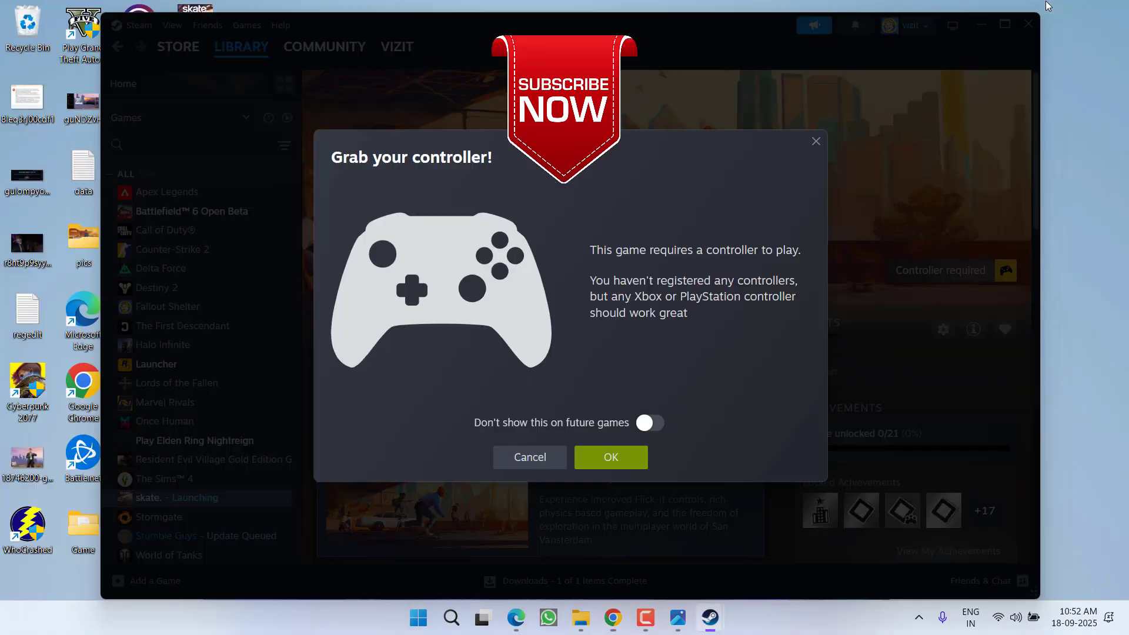
left_click(816, 142)
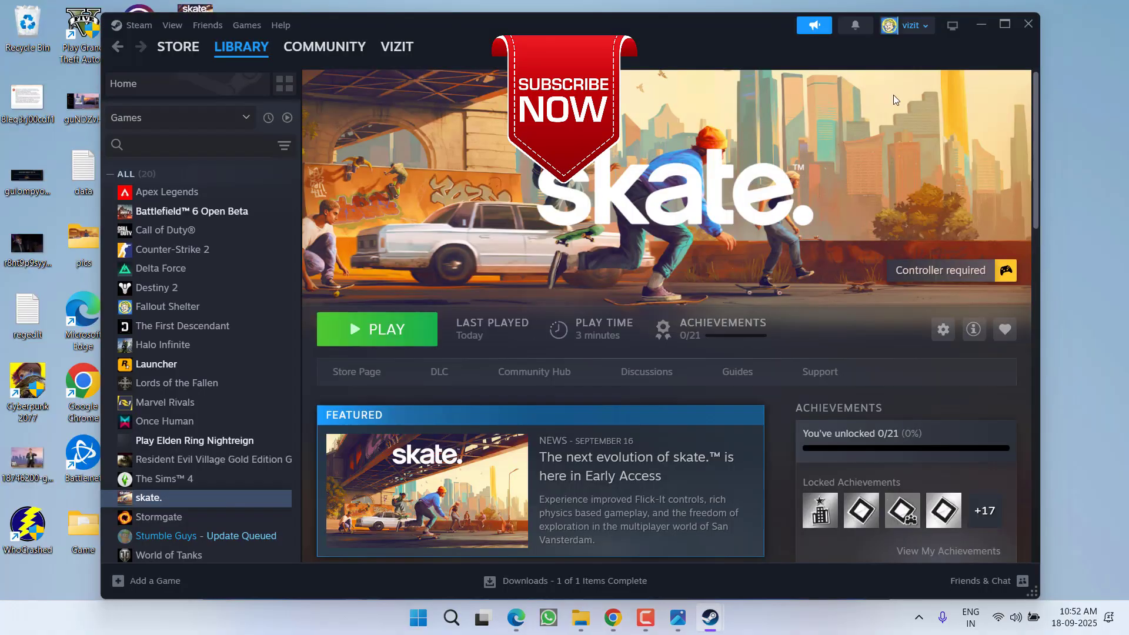
left_click(1026, 26)
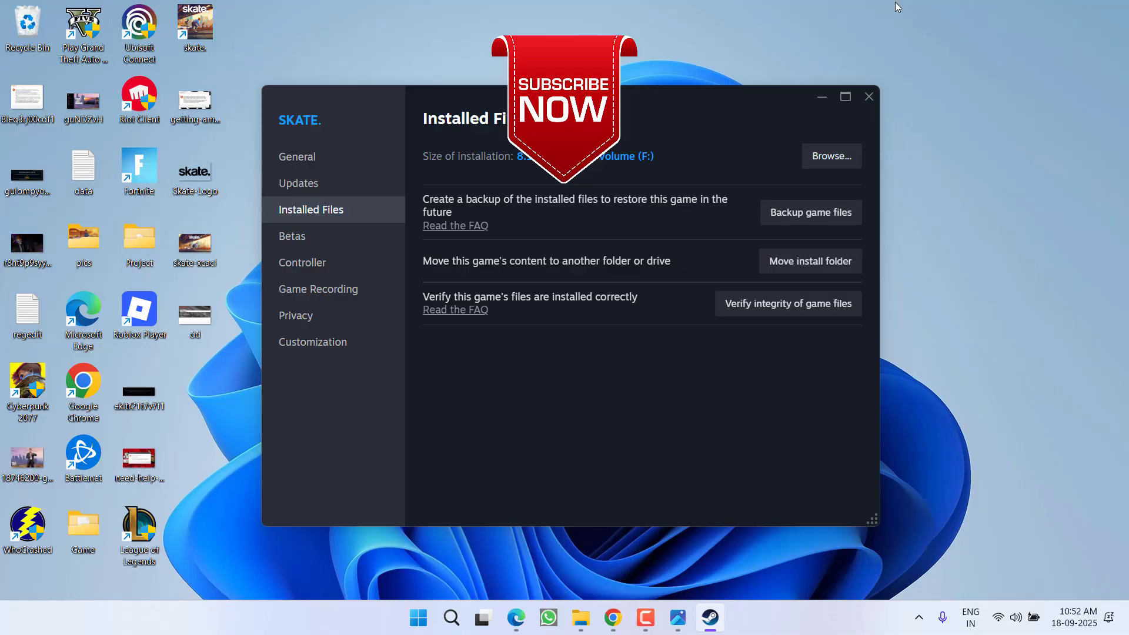
left_click(870, 97)
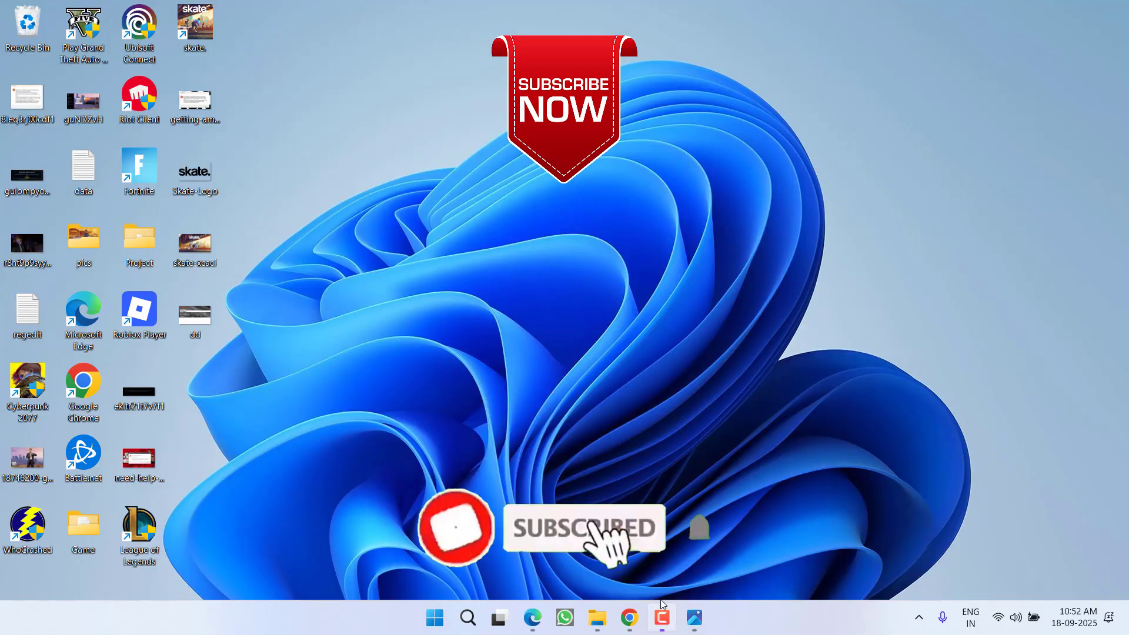